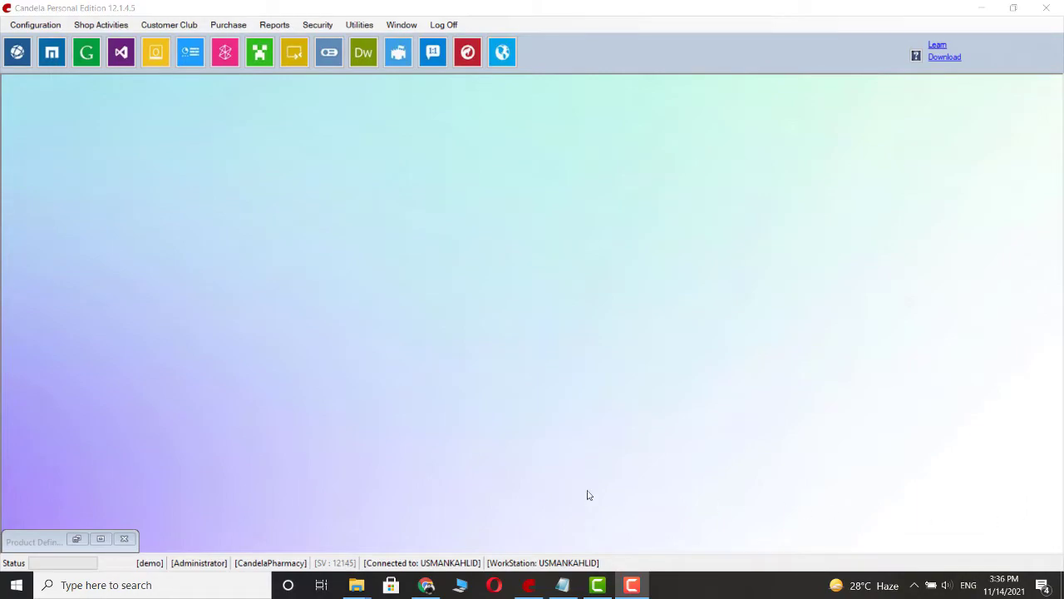
Step: Review the All Products List and the supplier choices in the product definition of Ultrapro mesh 6cmx11cm 3s
click(76, 539)
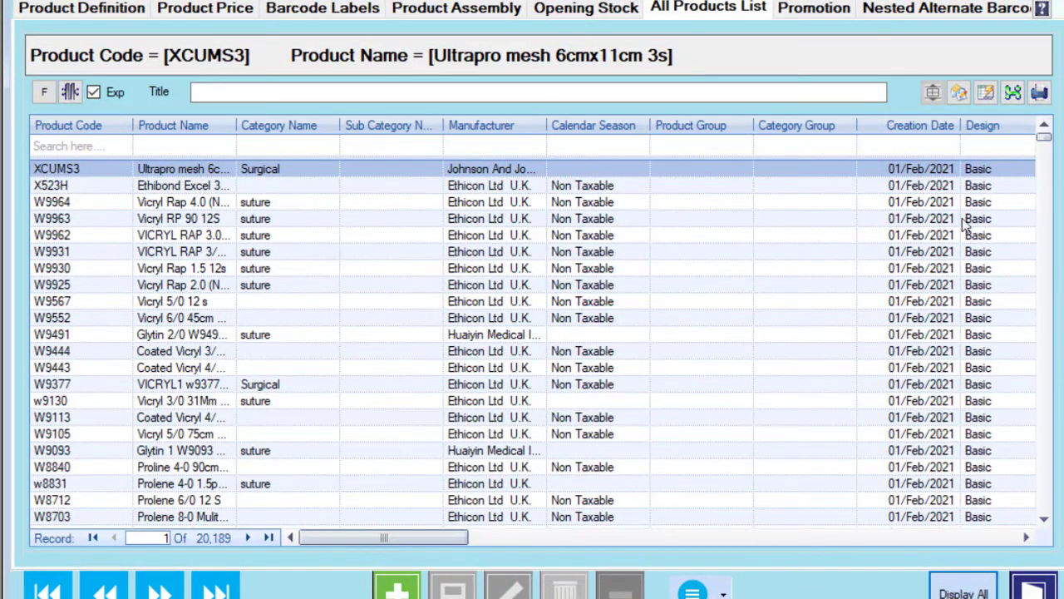
drag(1046, 138, 1044, 190)
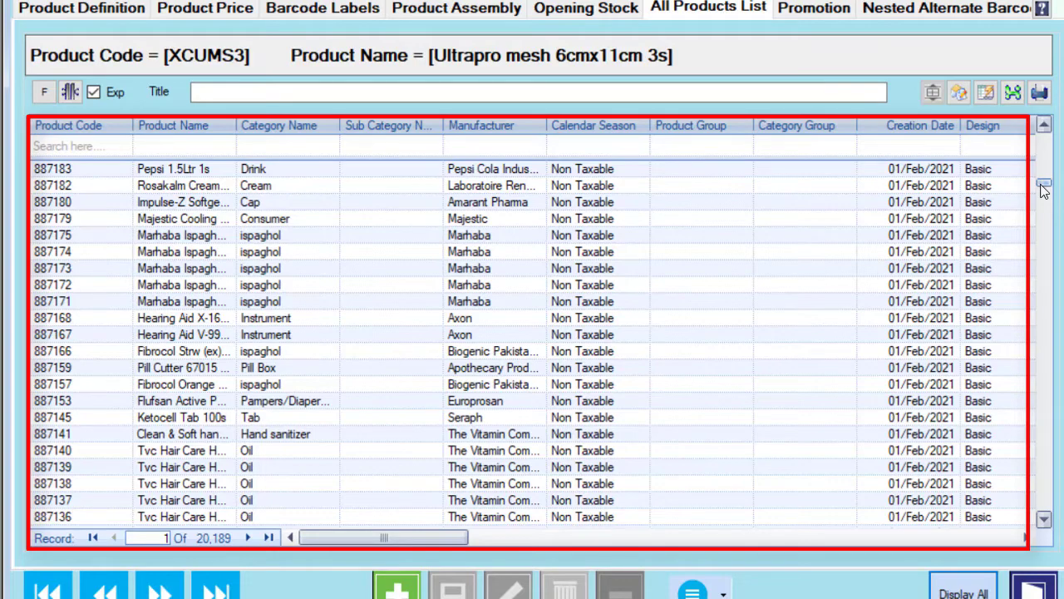
click(46, 16)
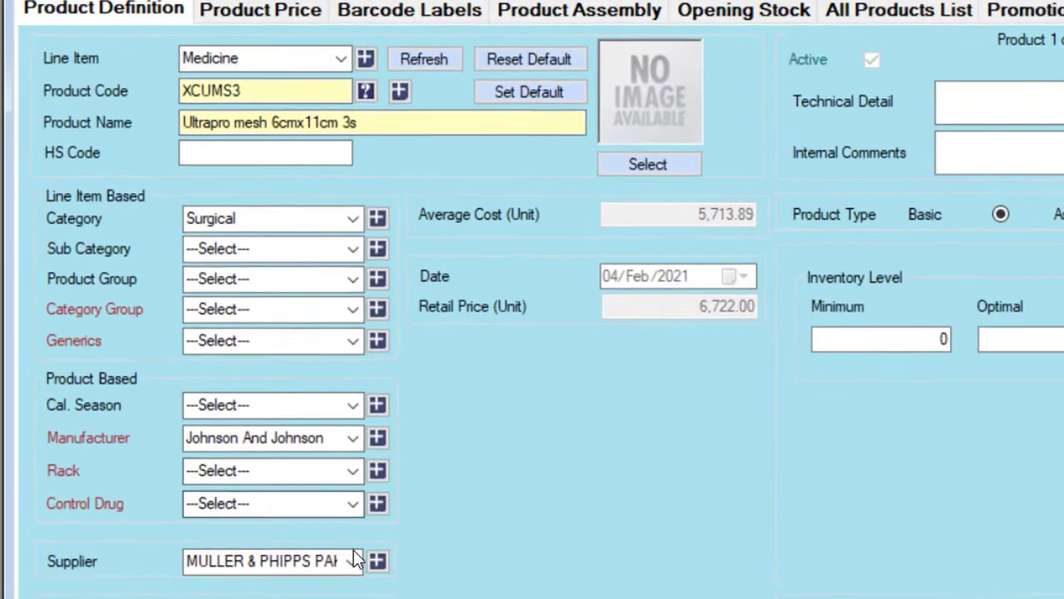
click(298, 475)
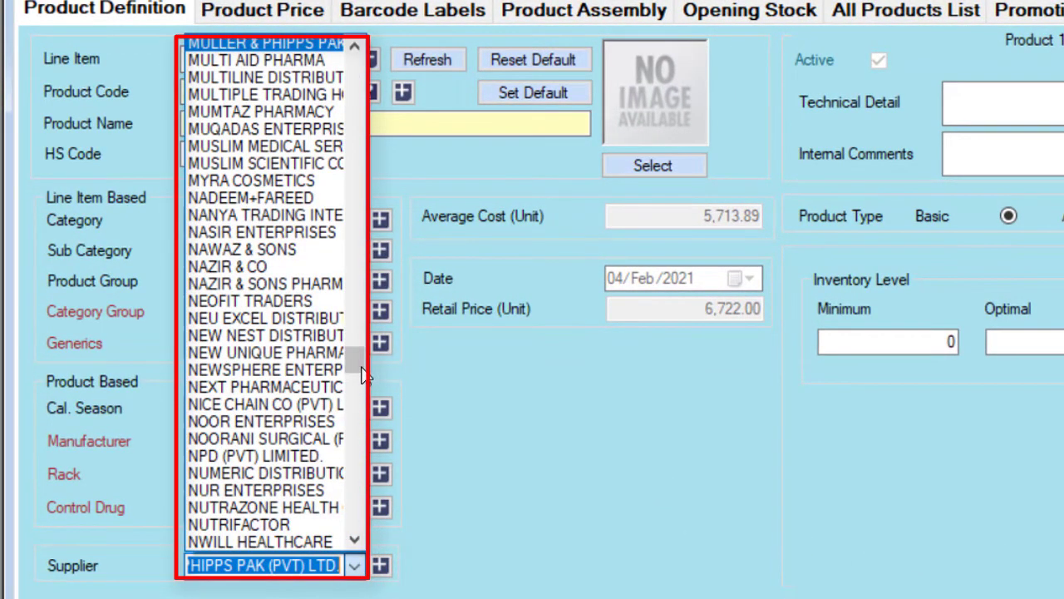
drag(358, 366, 368, 202)
click(459, 332)
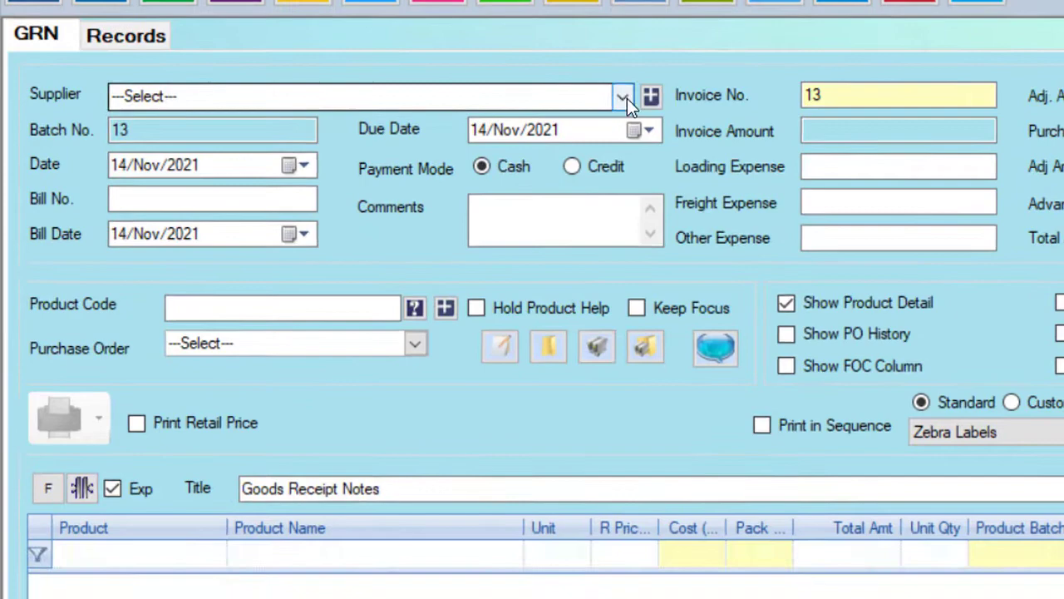
Step: Set the goods receipt note's supplier to A.Z. ENTERPRISES and check the purchase orders available for it
click(627, 98)
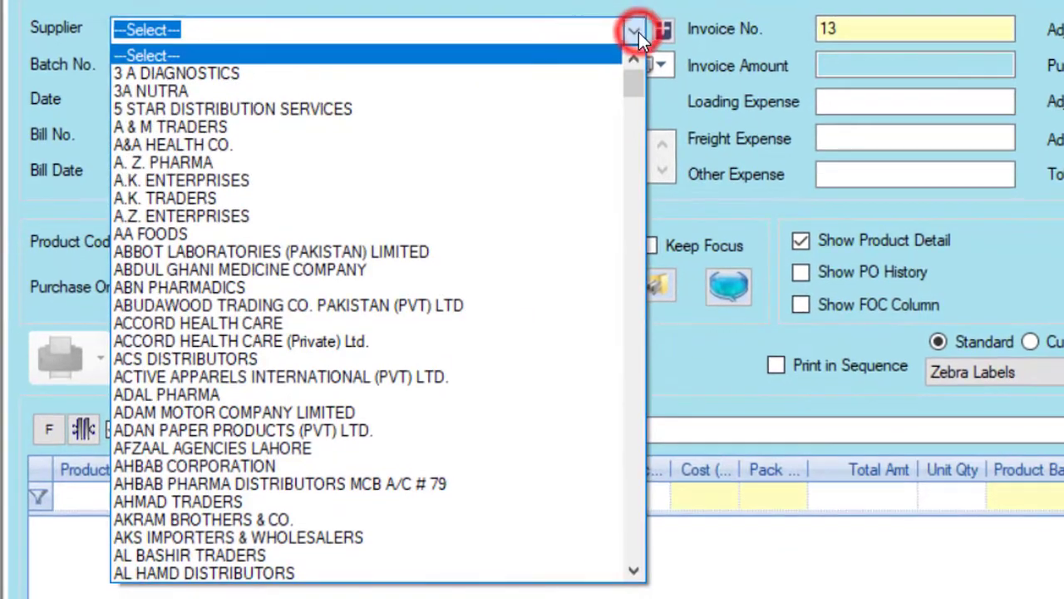
drag(627, 132, 623, 147)
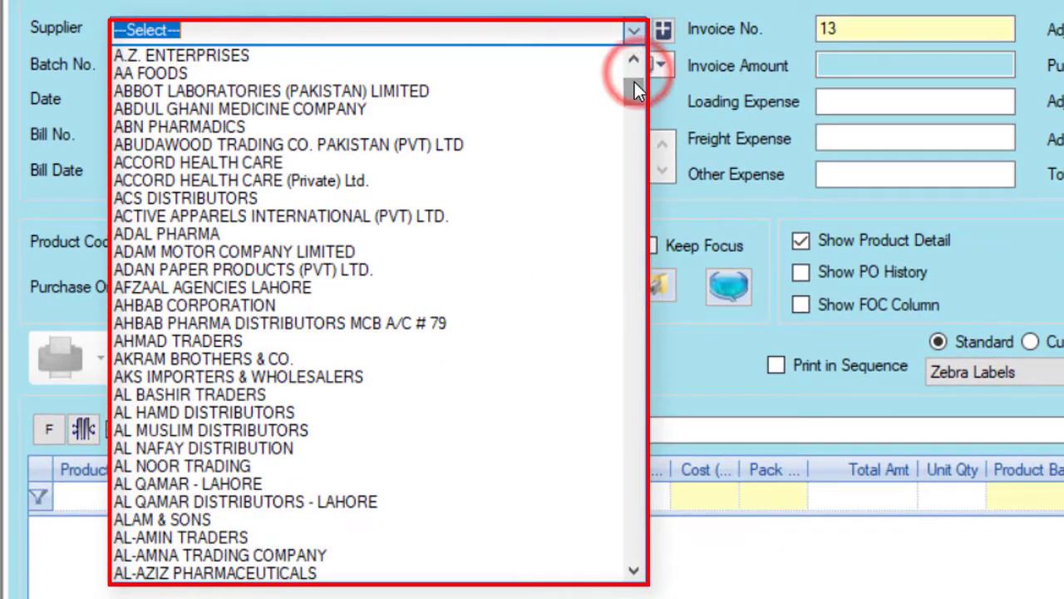
click(580, 60)
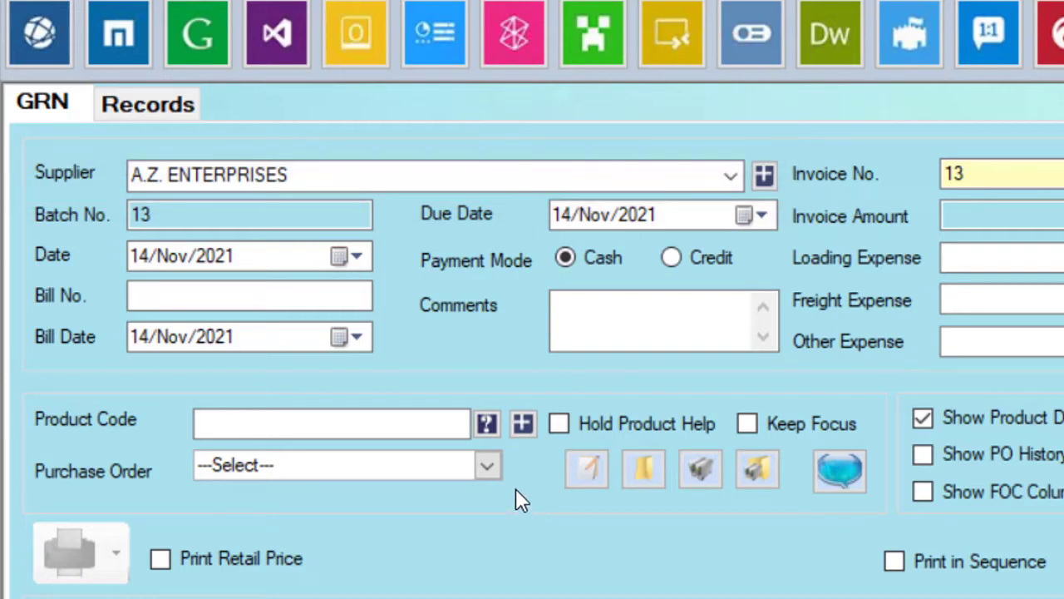
click(488, 466)
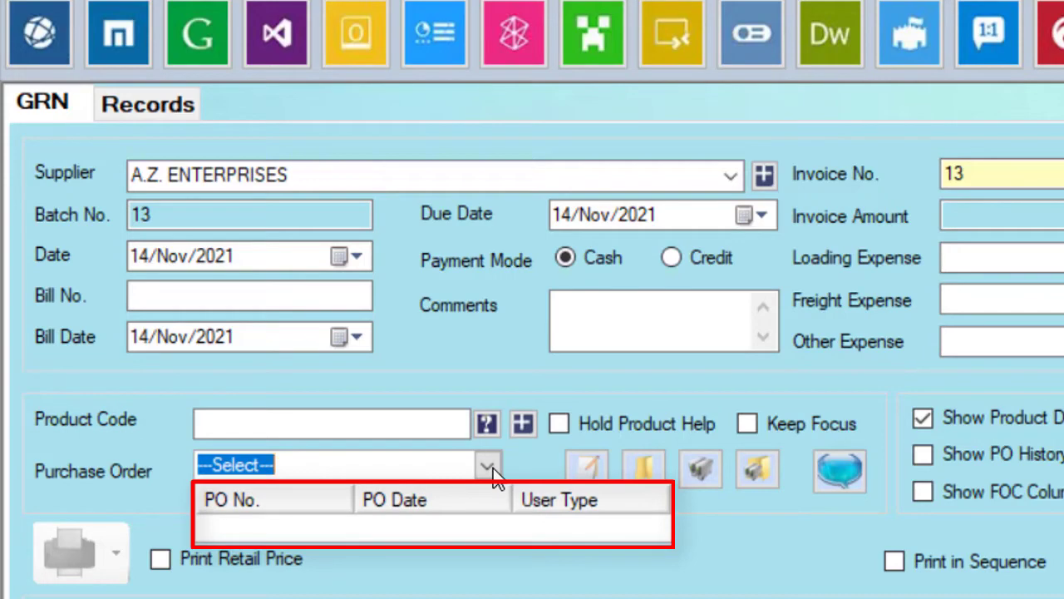
click(489, 467)
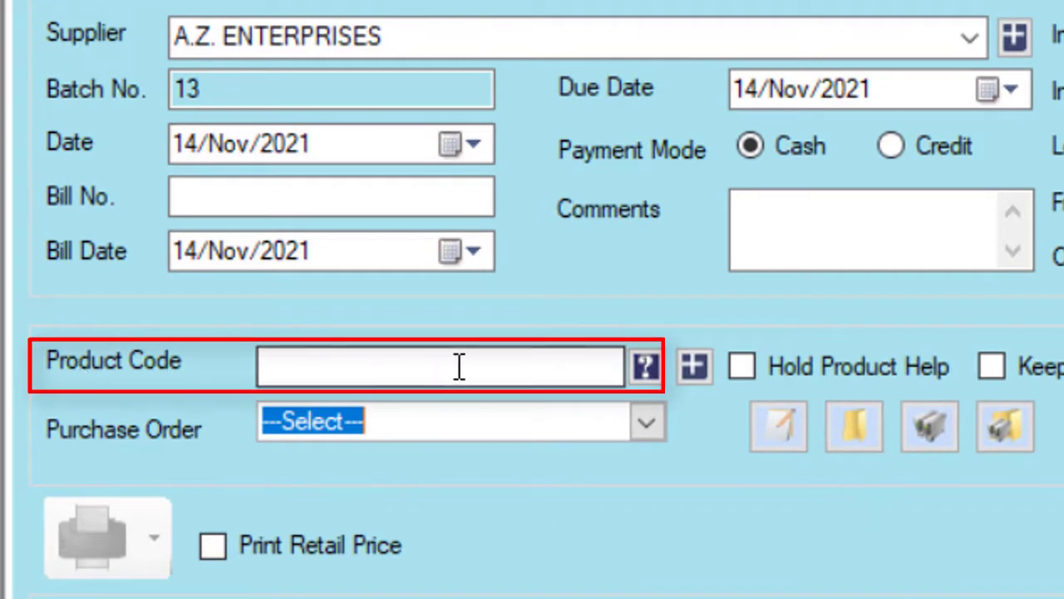
Step: Open the product code lookup for the goods receipt note and widen its Manufacturer column
click(602, 373)
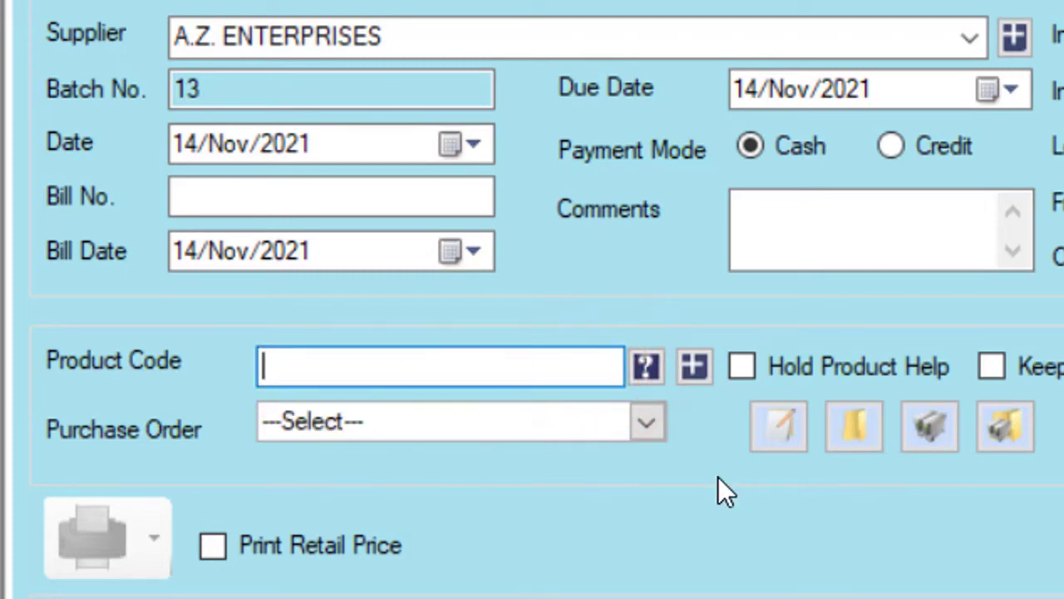
key(F6)
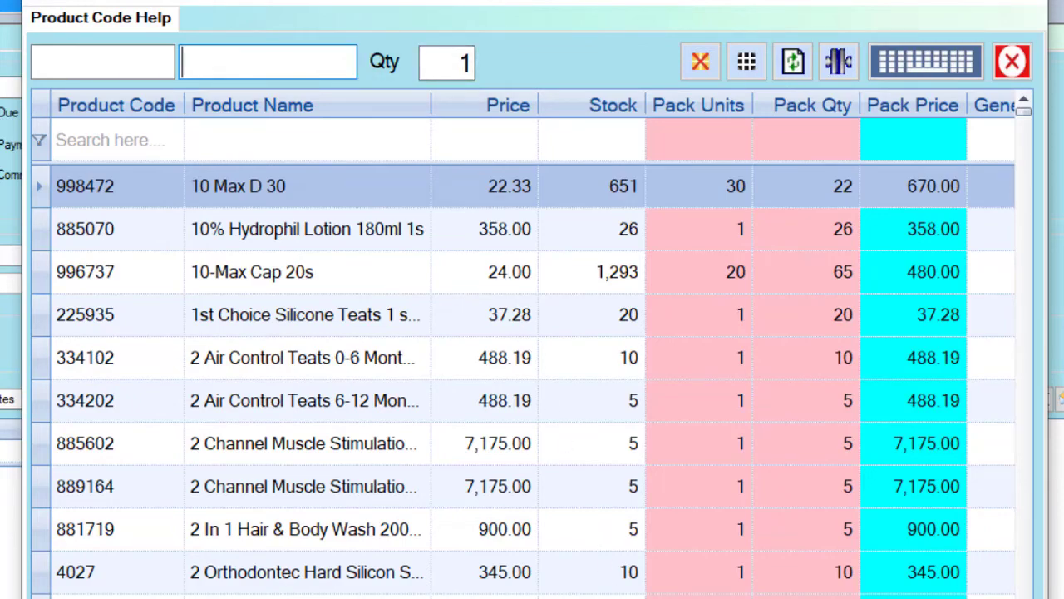
scroll(523, 343, right, 5)
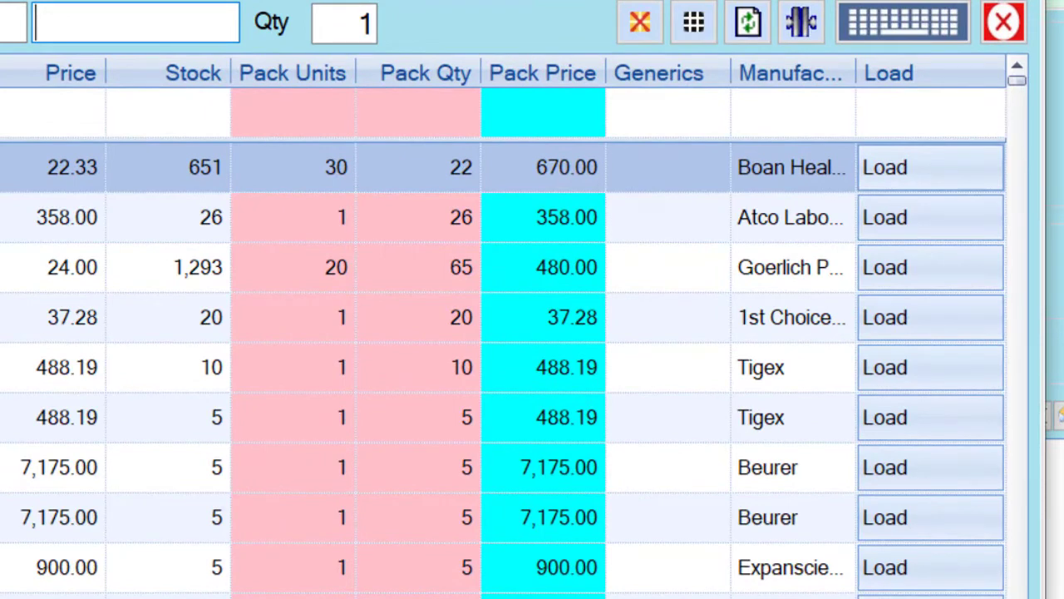
double_click(856, 74)
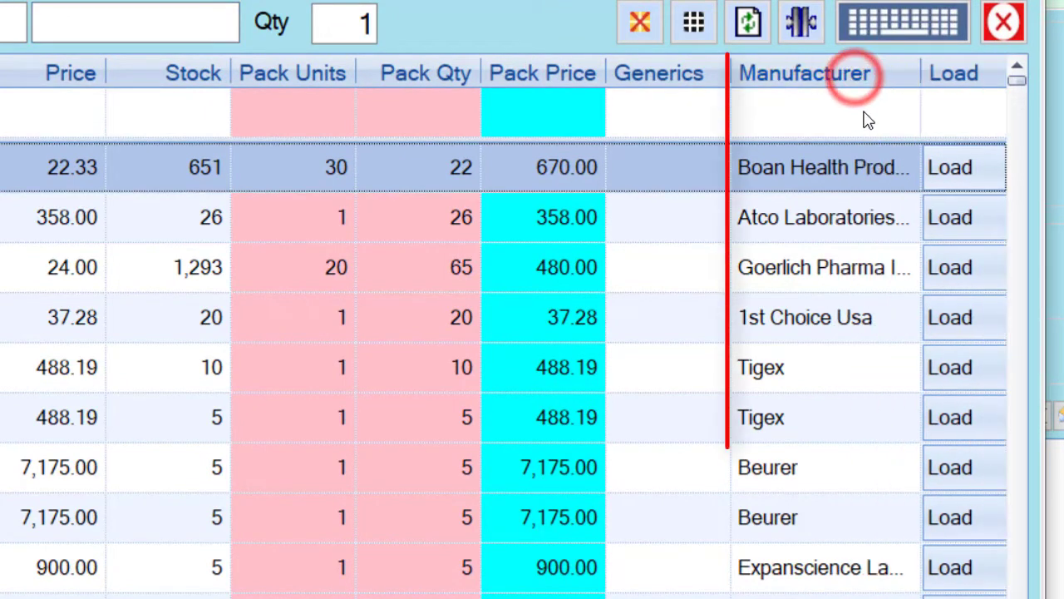
Step: Filter the looked-up products by manufacturer with "abot", and clear the filter again
click(861, 118)
text(abo)
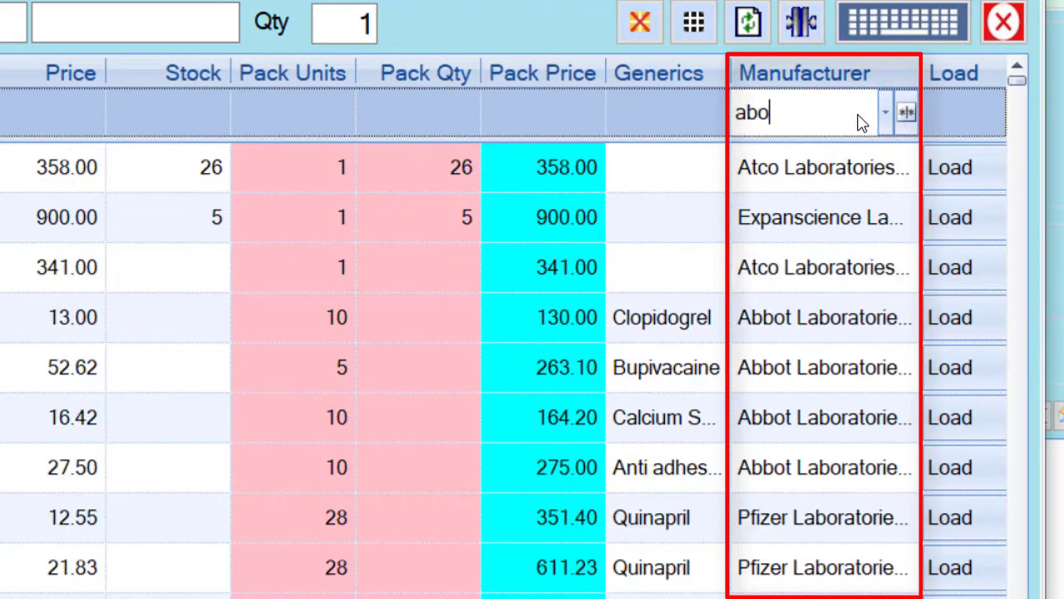
text(t)
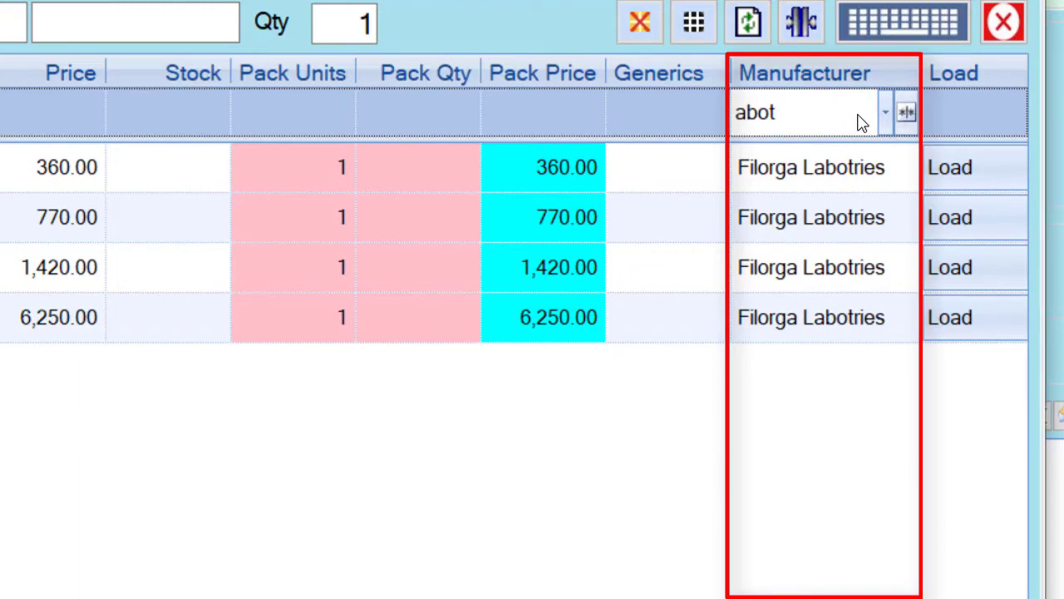
key(BackSpace)
key(BackSpace)
key(BackSpace)
key(BackSpace)
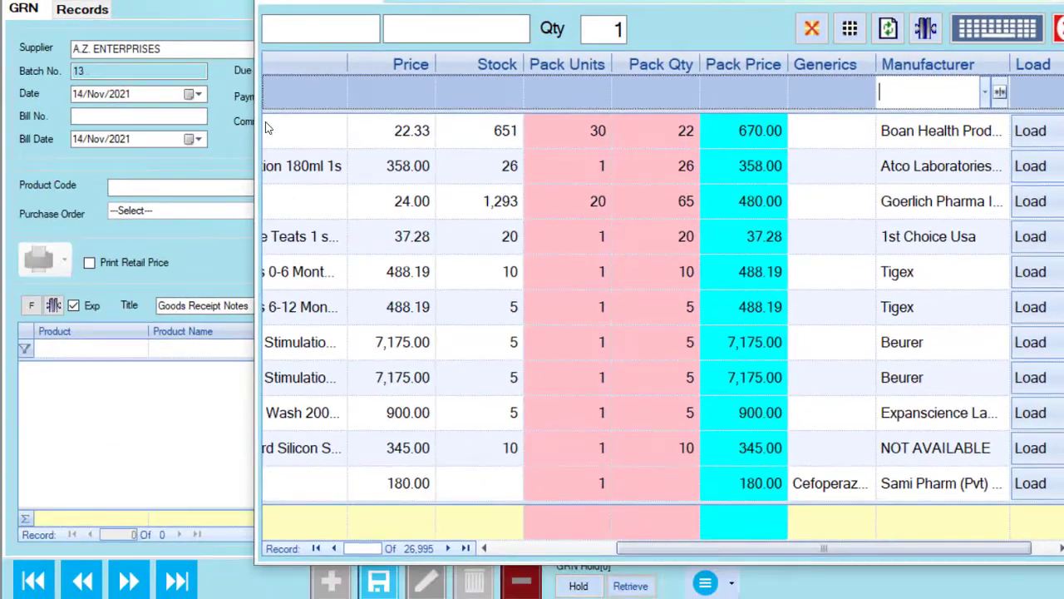
Step: Add the product 10 Max D 30 to the goods receipt note with a quantity of 5
click(287, 126)
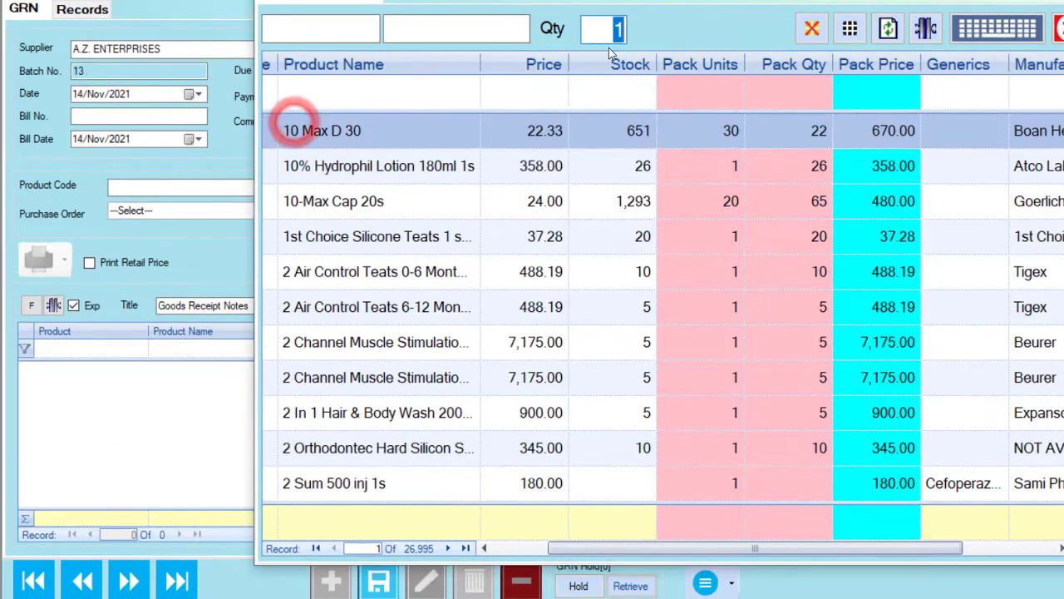
text(5)
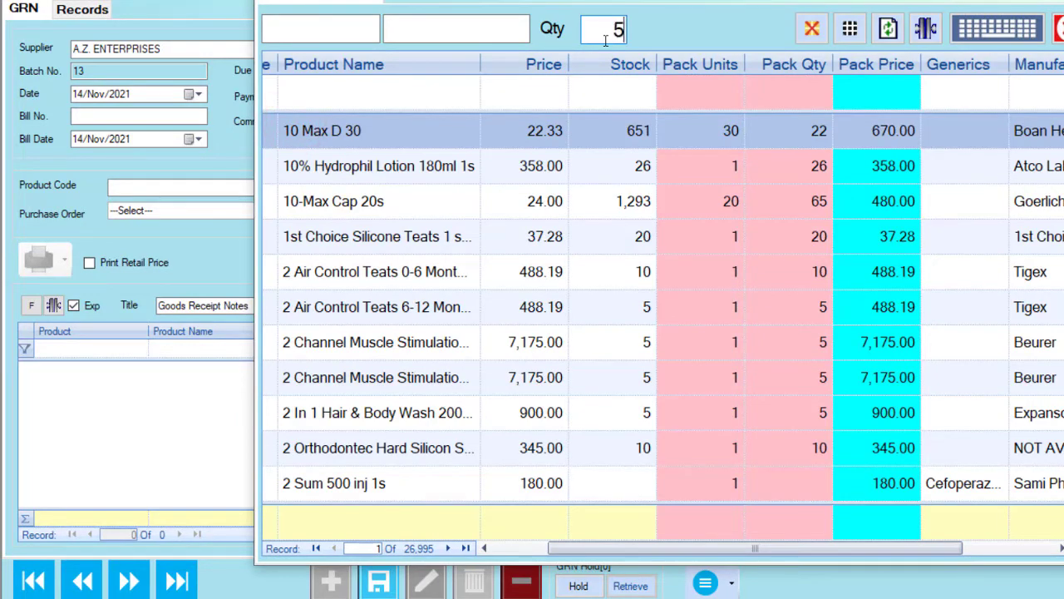
key(Return)
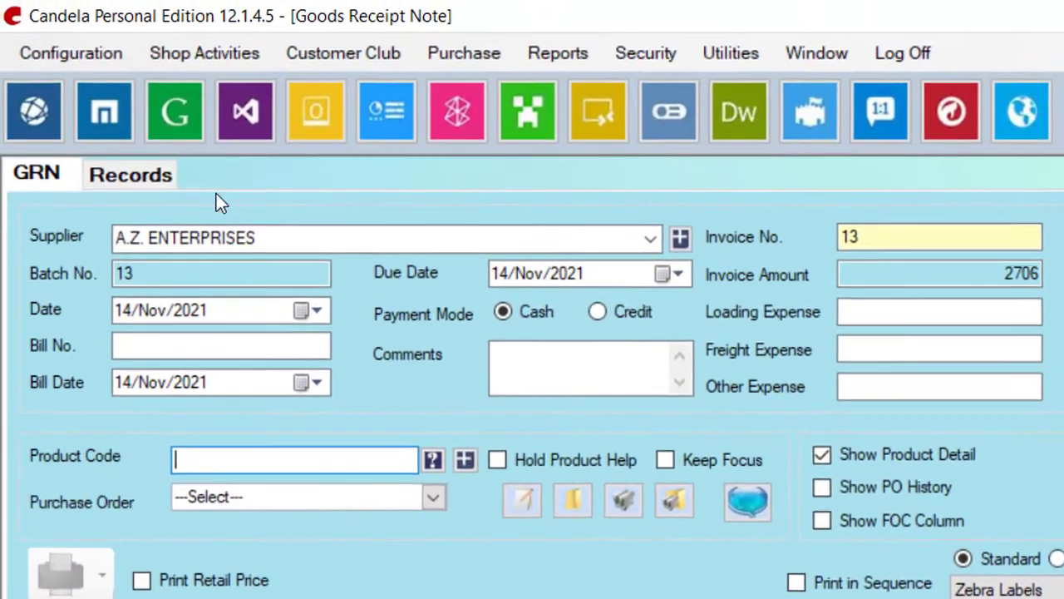
Step: Enable Restrict Product's Batch and Expiry Date in the system's purchase configuration and save the change
click(71, 59)
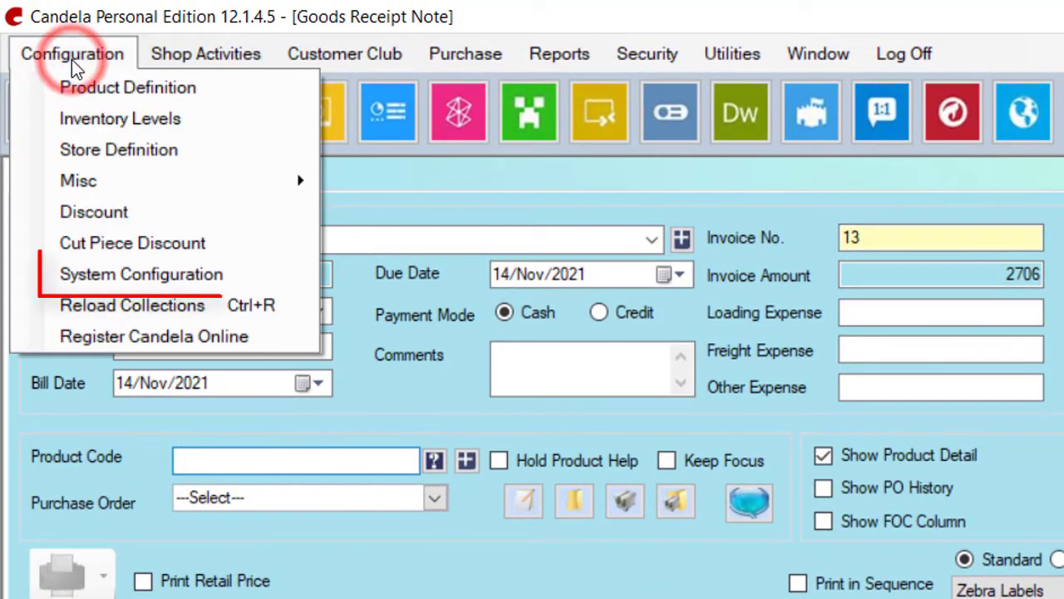
click(96, 274)
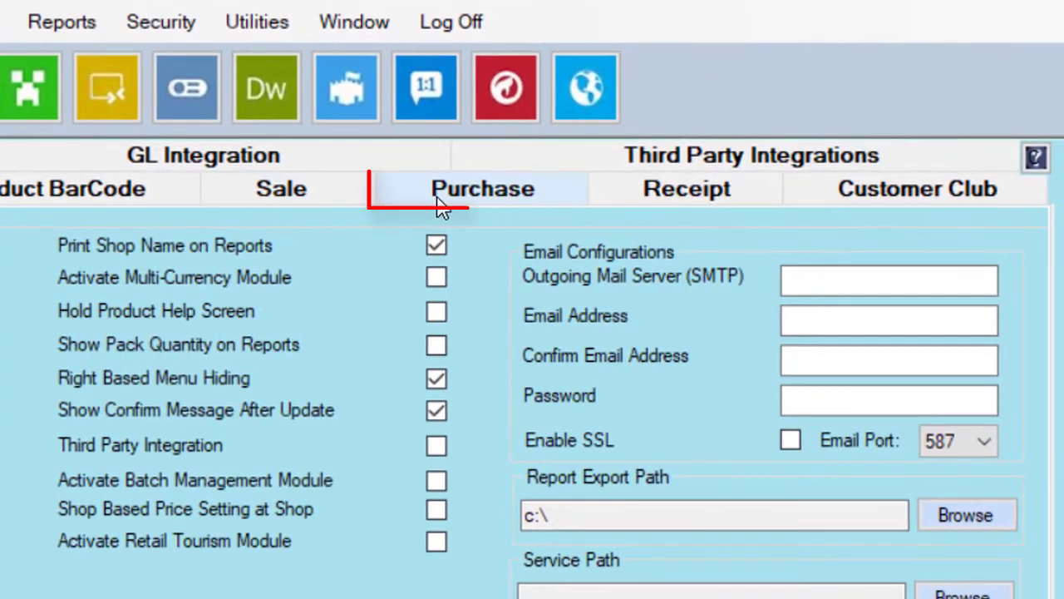
click(484, 197)
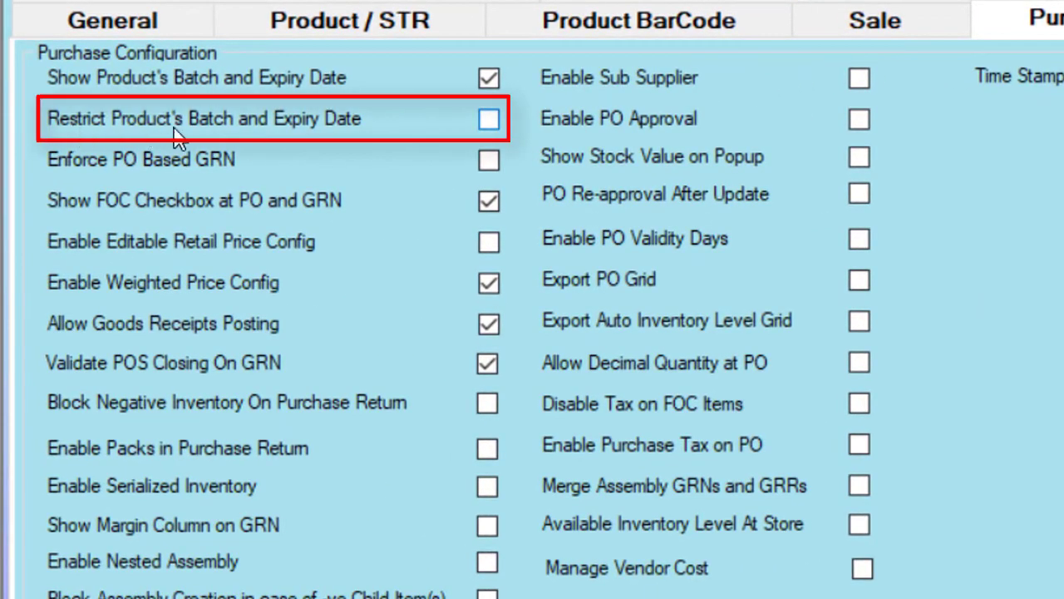
click(489, 119)
click(403, 553)
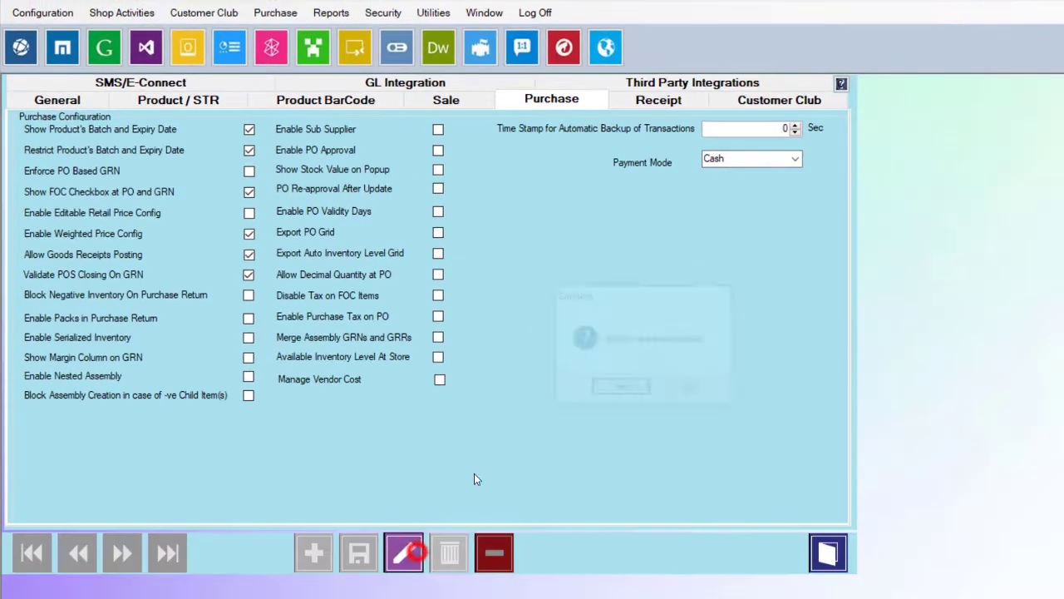
click(636, 382)
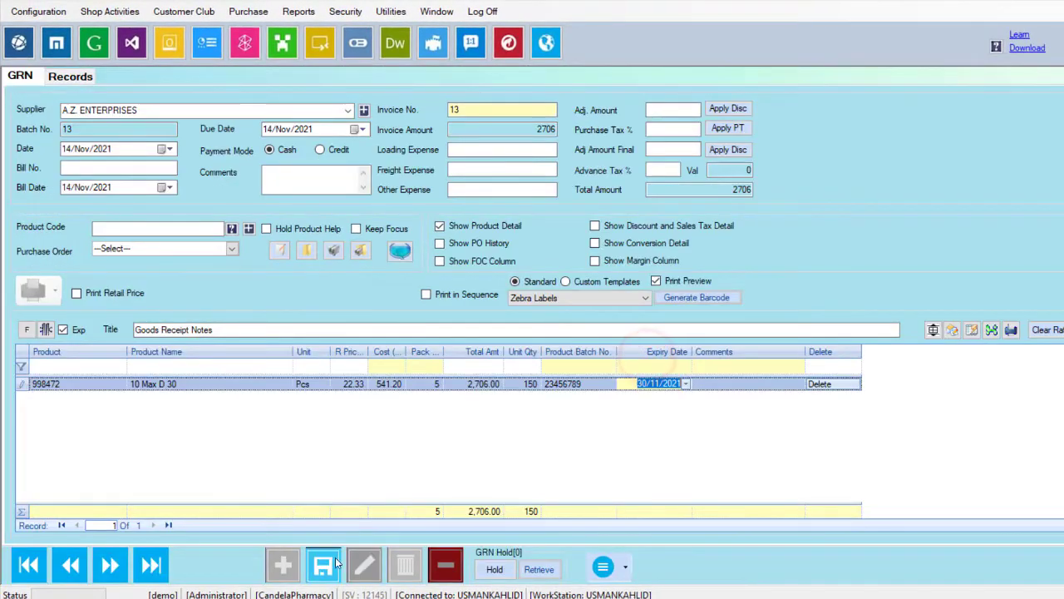
Step: Save the goods receipt note for A.Z. ENTERPRISES
click(337, 564)
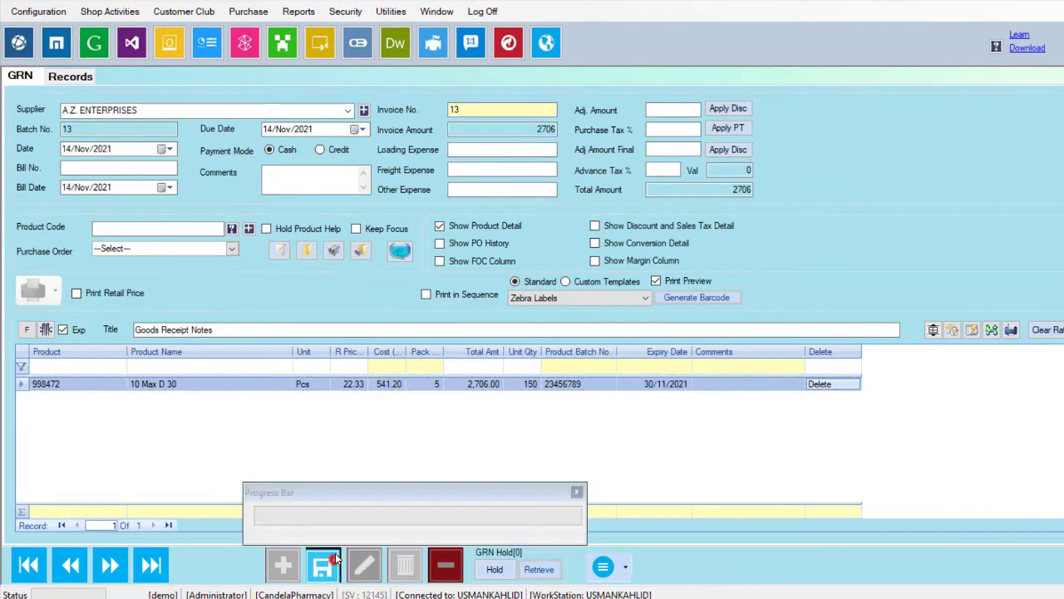
click(555, 352)
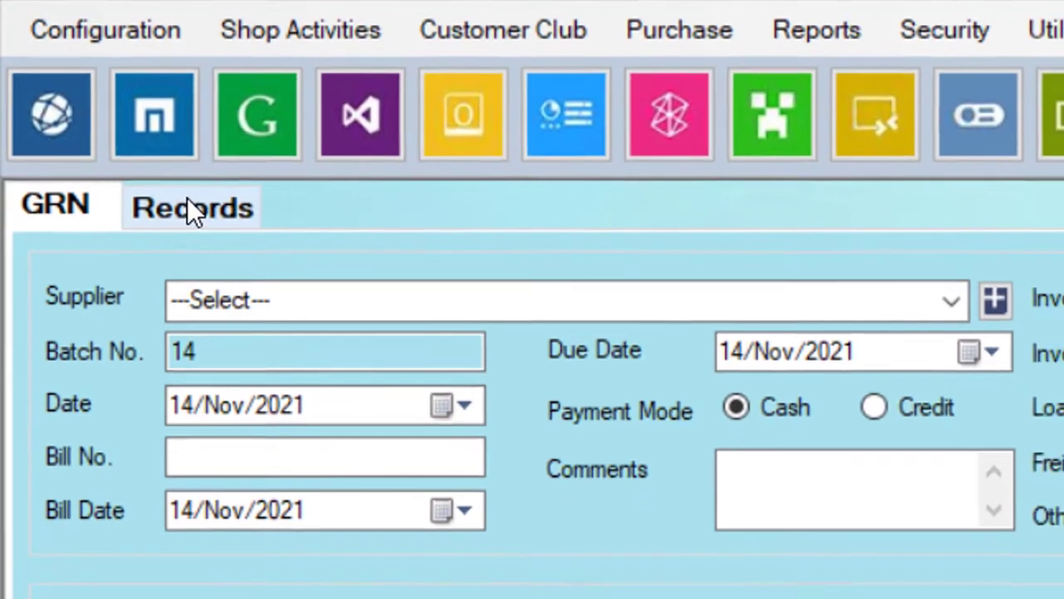
Step: Open the saved goods receipt note with invoice number 13 from the records to review it, and close the form
click(192, 208)
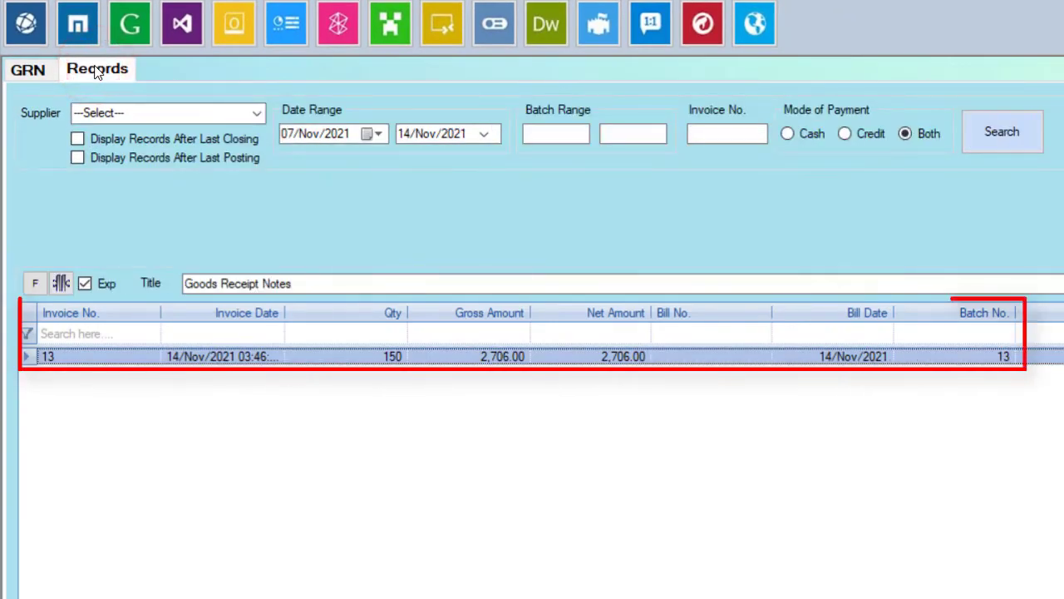
double_click(572, 359)
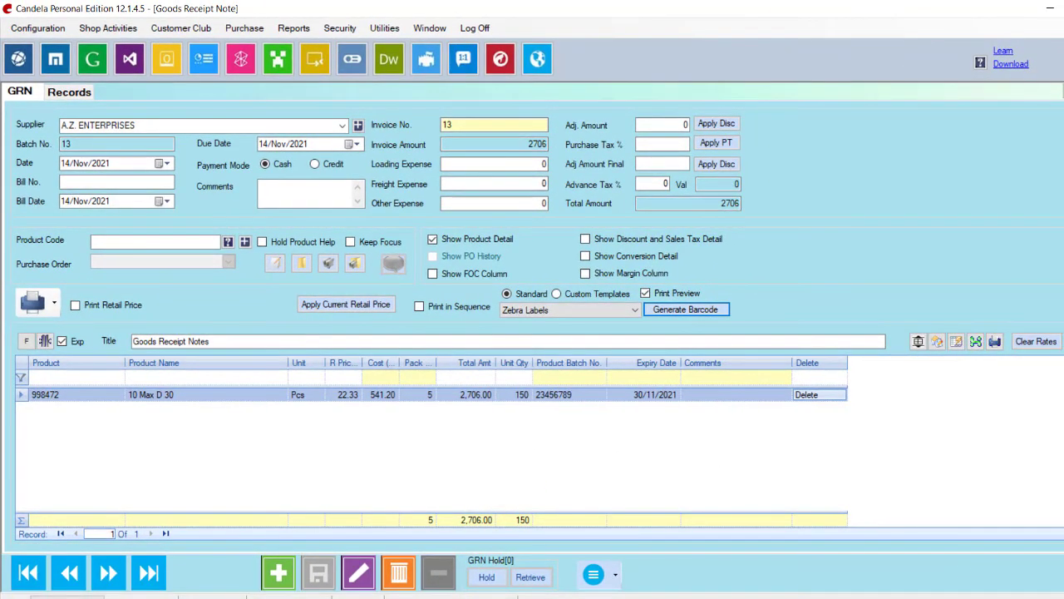
key(Escape)
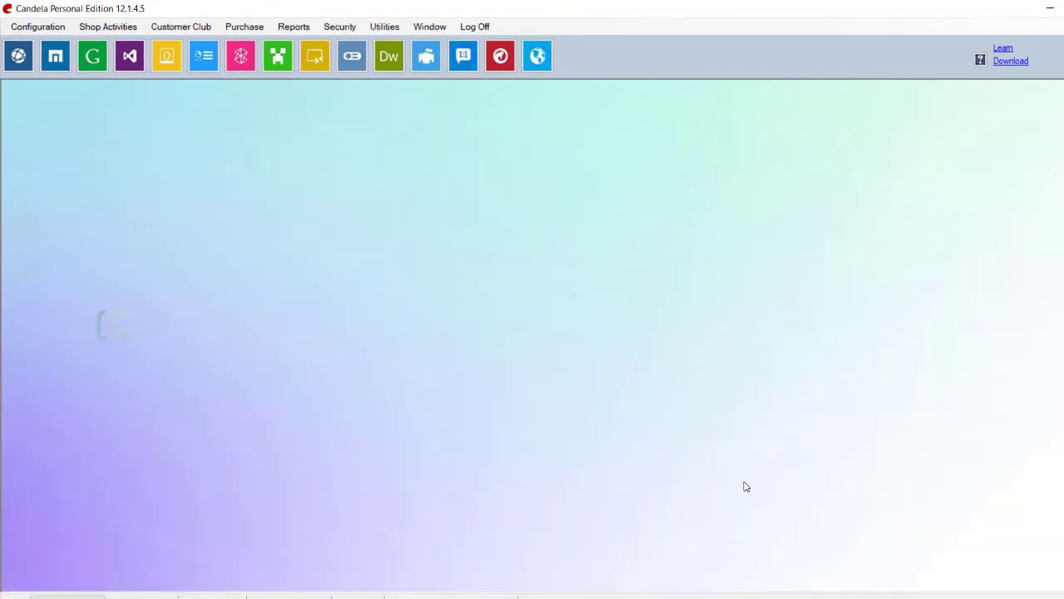